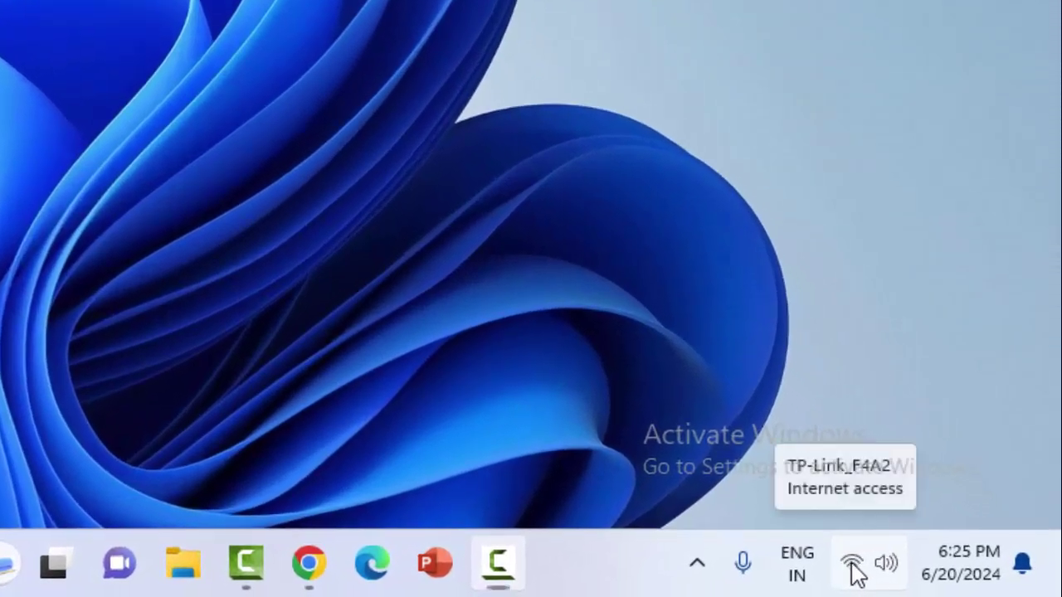
Check the Wi-Fi connection status in the list of available networks, and close the list.
left_click(852, 566)
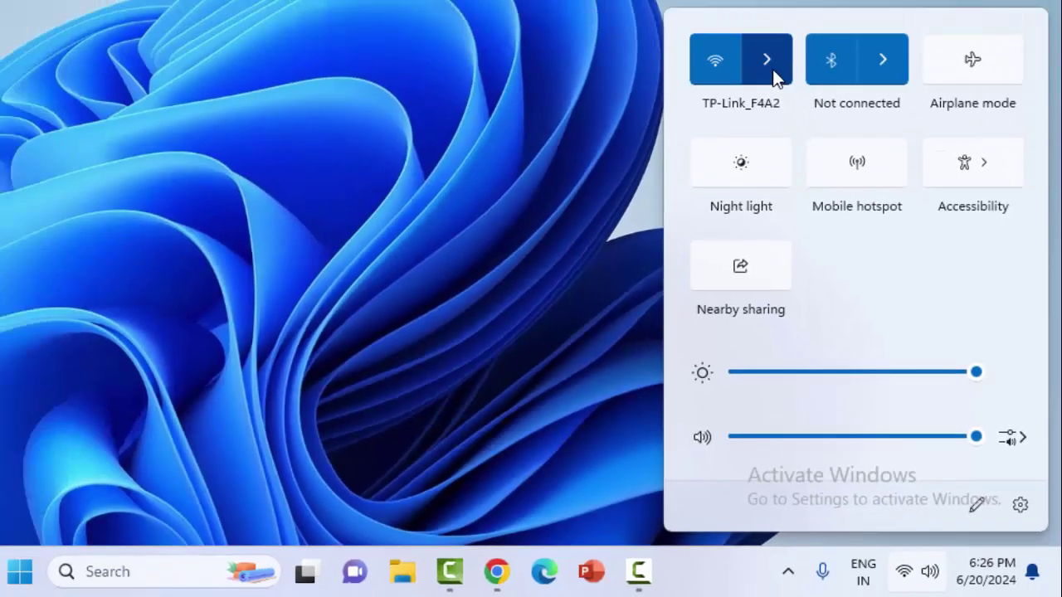
left_click(773, 71)
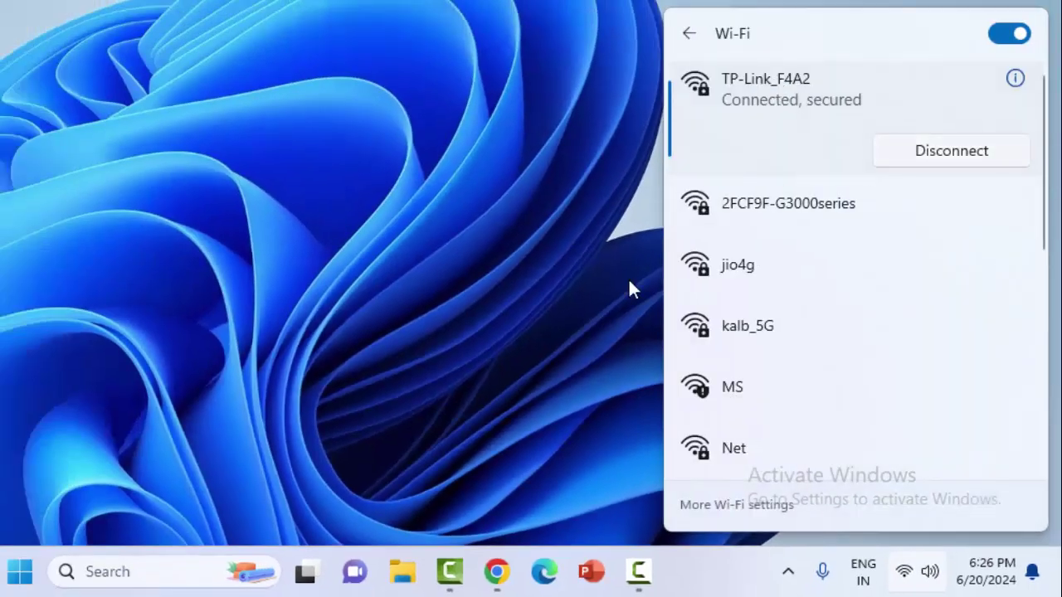
left_click(371, 352)
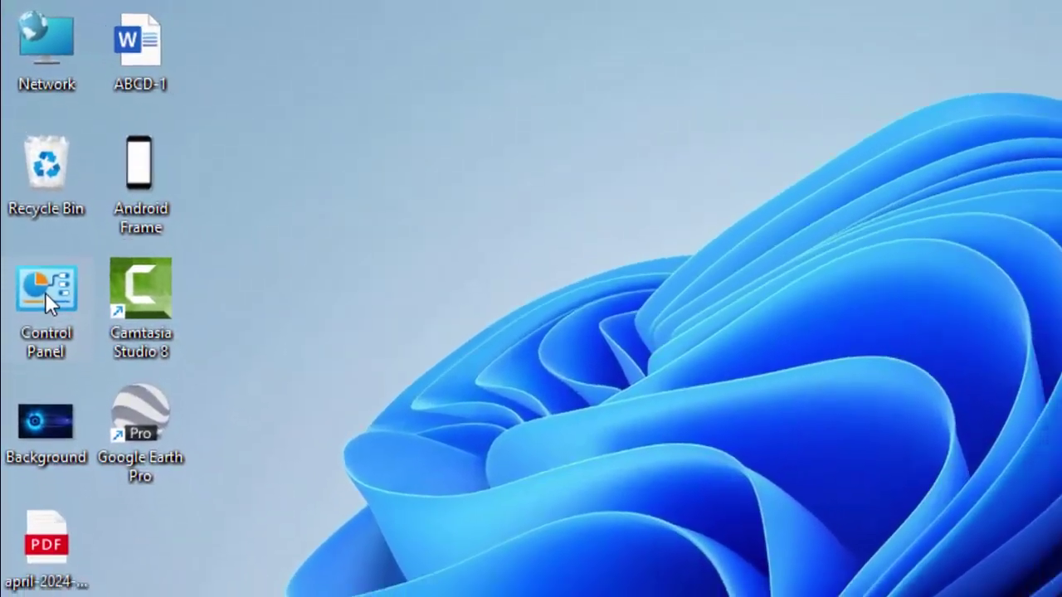
In Control Panel's Category view, look up Microsoft Office Professional Plus 2016 - en-us among the installed programs, and close the window.
double_click(46, 292)
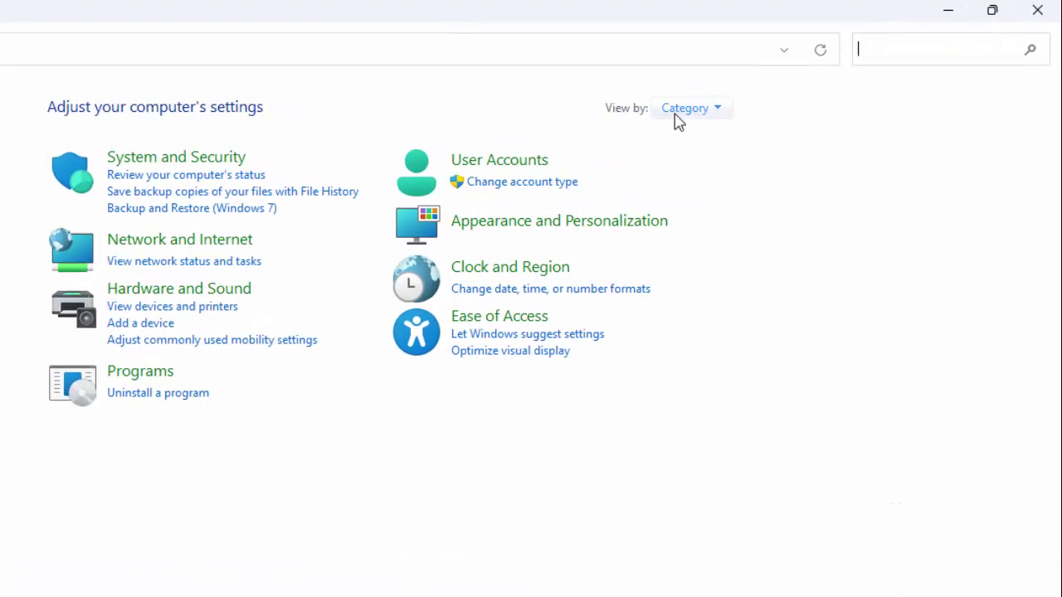
left_click(677, 116)
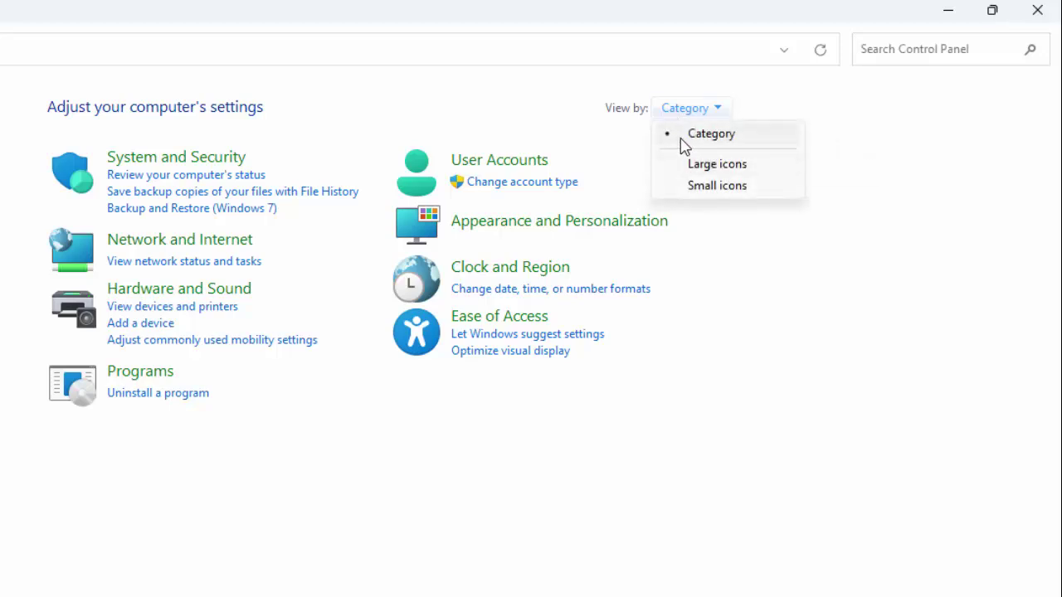
left_click(682, 141)
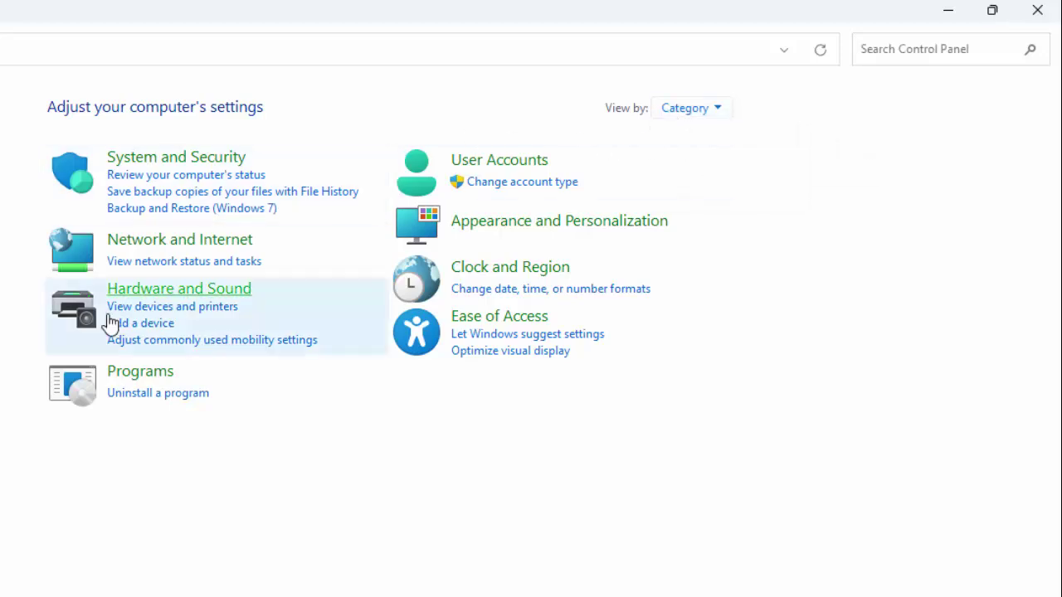
left_click(150, 397)
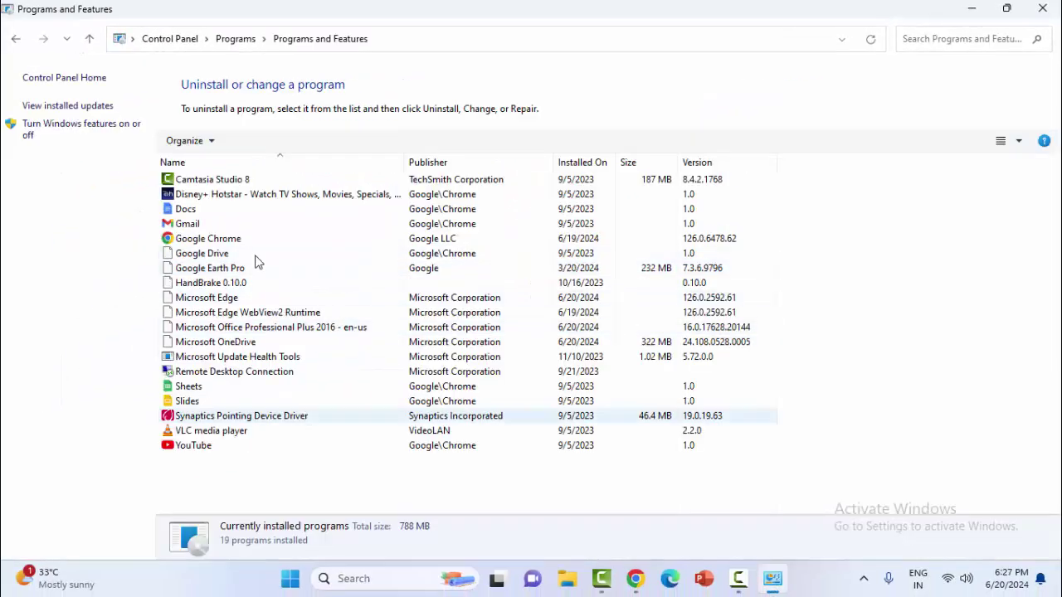
left_click(206, 328)
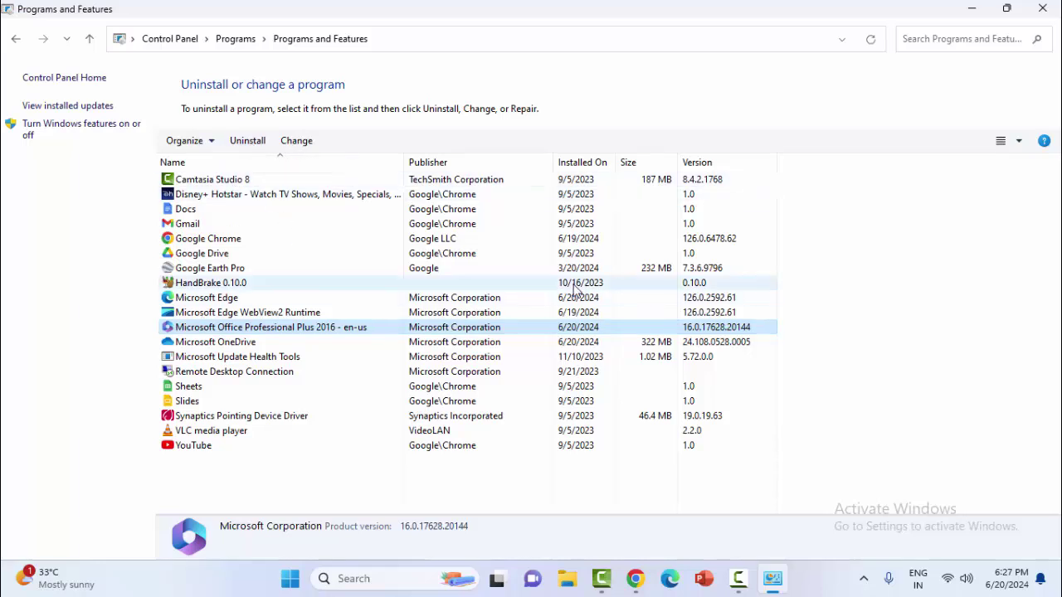
left_click(1043, 8)
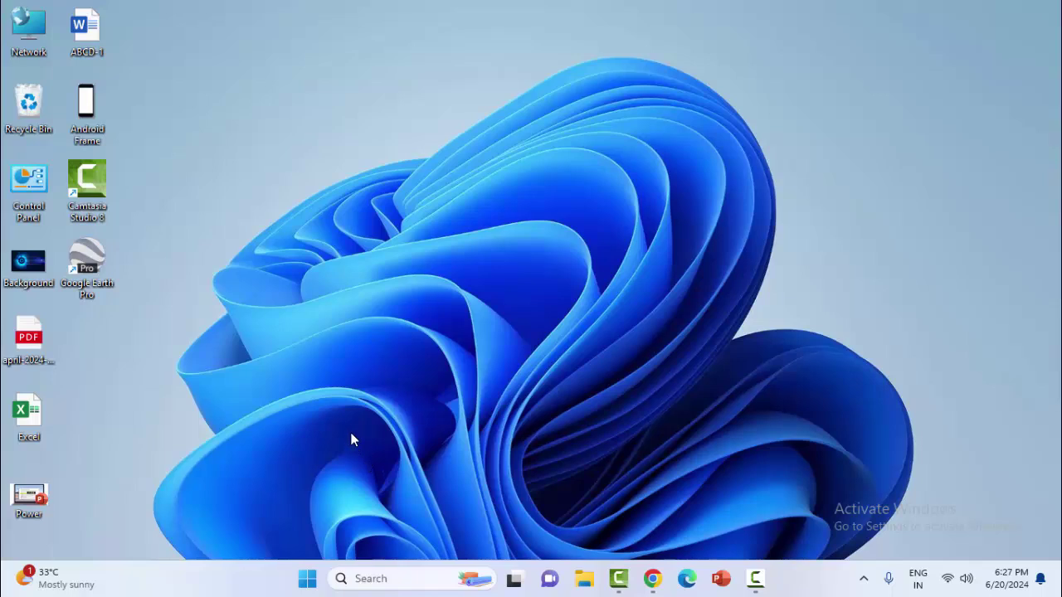
Search for "disk cleanup", open the Disk Cleanup app and scan drive C:.
left_click(307, 583)
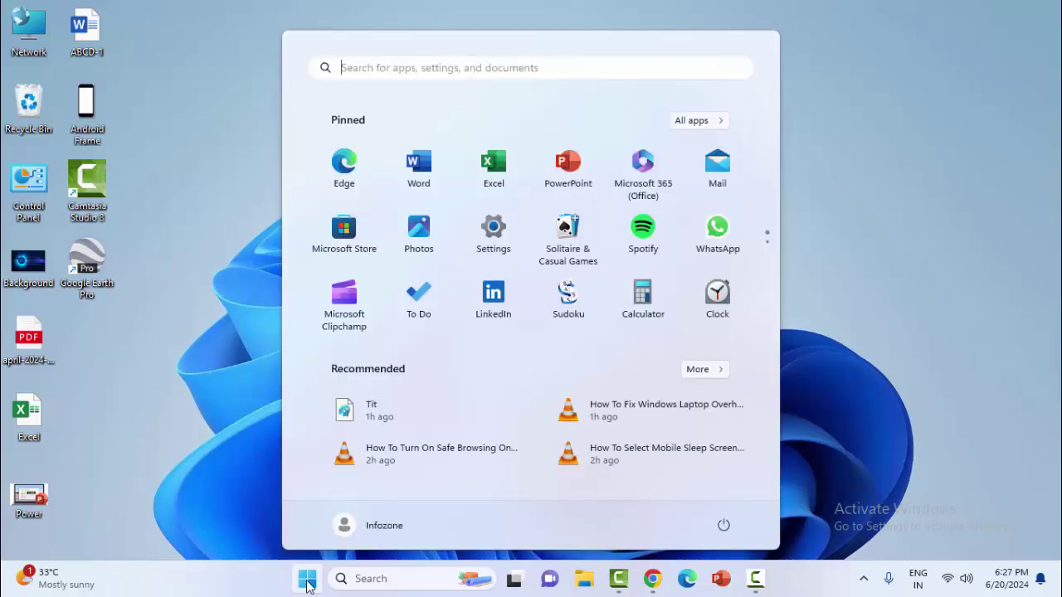
left_click(307, 583)
left_click(307, 583)
type("disk cleanup")
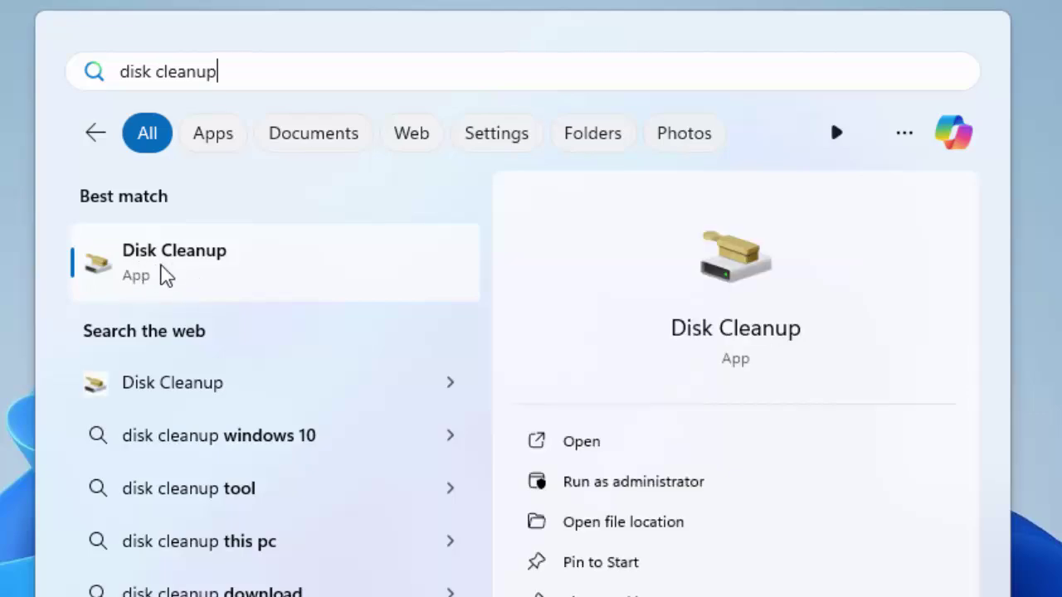
left_click(166, 276)
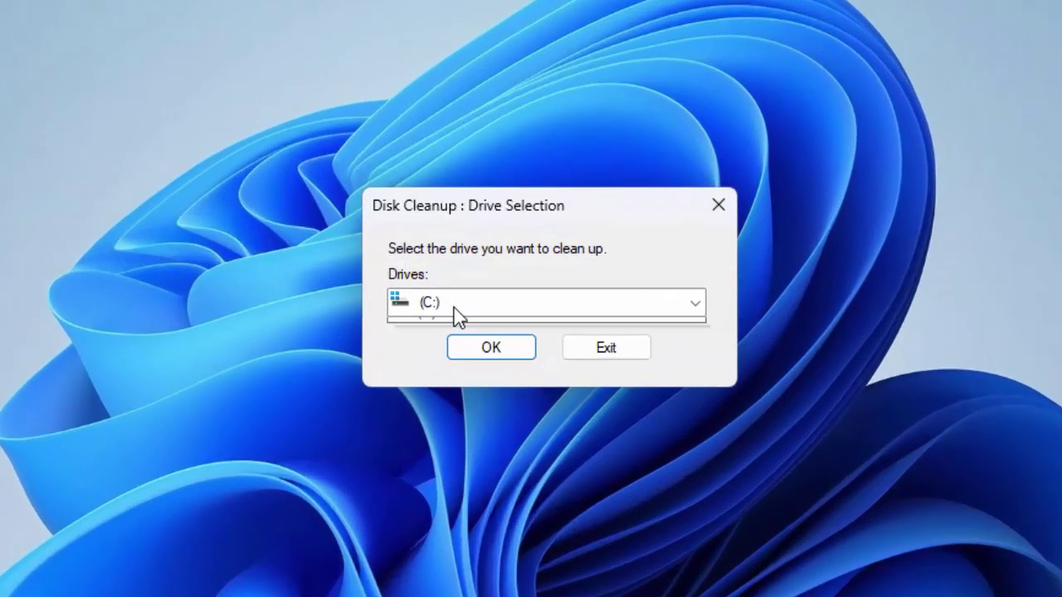
left_click(454, 302)
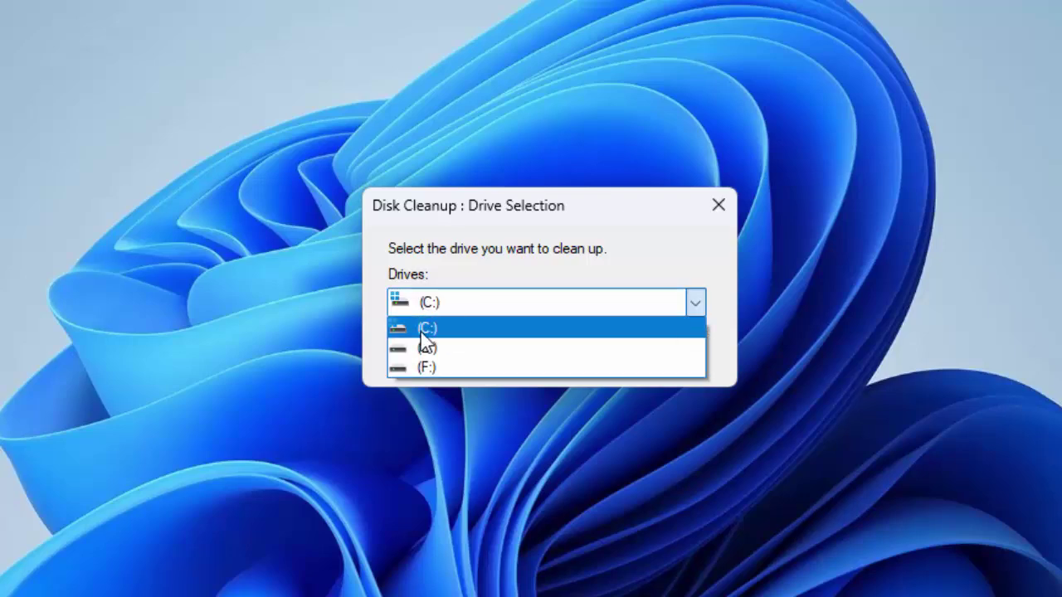
left_click(423, 328)
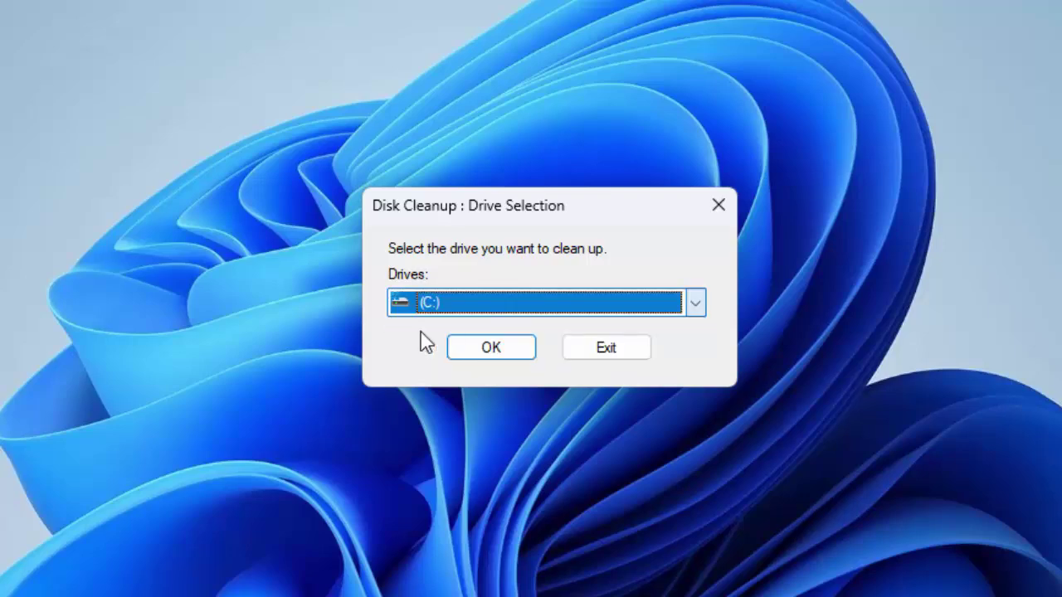
left_click(488, 350)
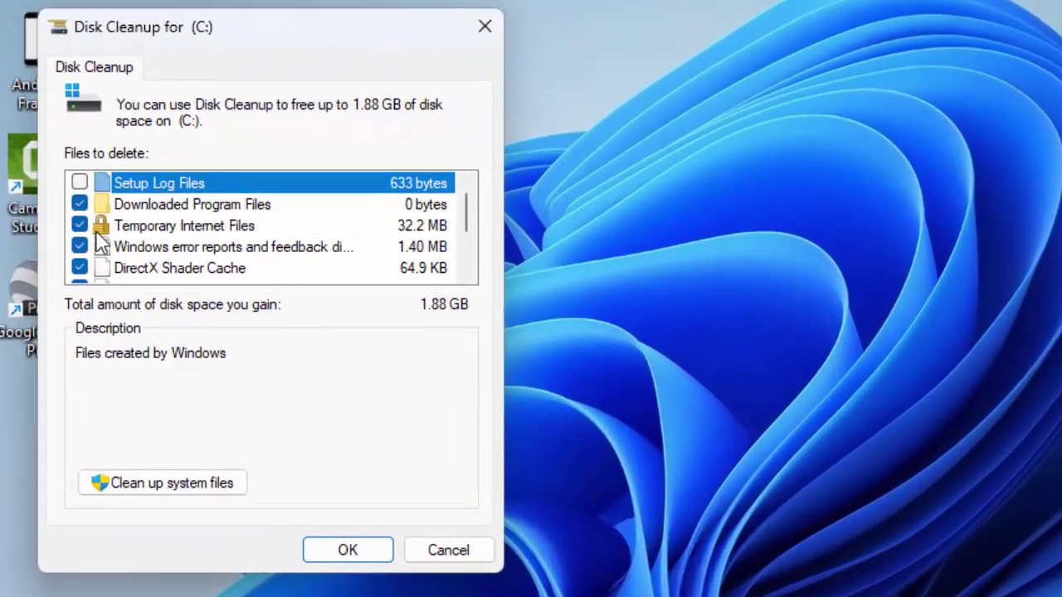
Review the file categories offered for deletion on drive C:, from Setup Log Files down to Thumbnails.
scroll(105, 234, "down", 2)
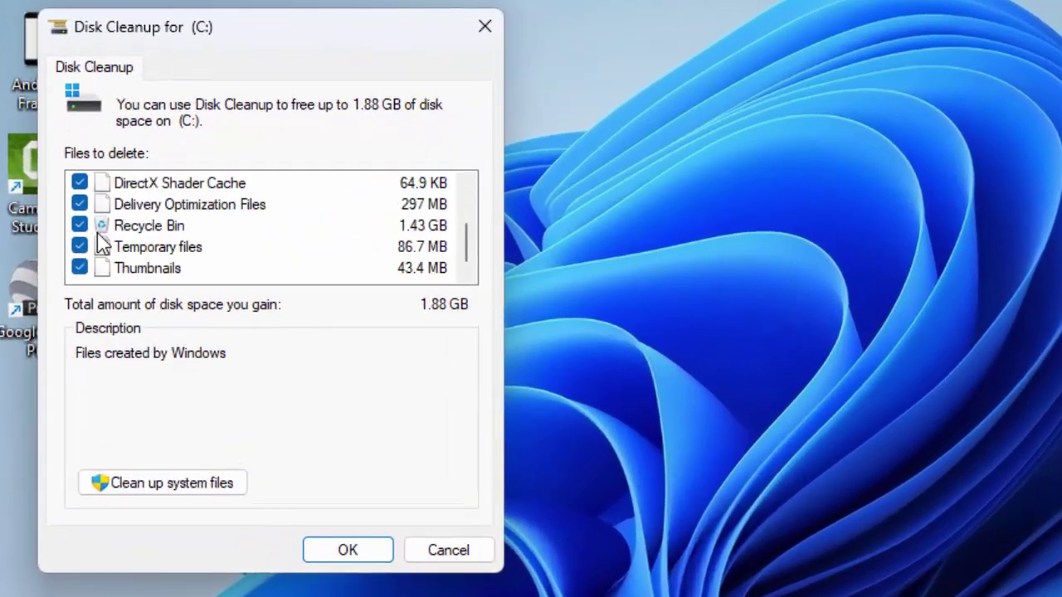
scroll(101, 240, "up", 3)
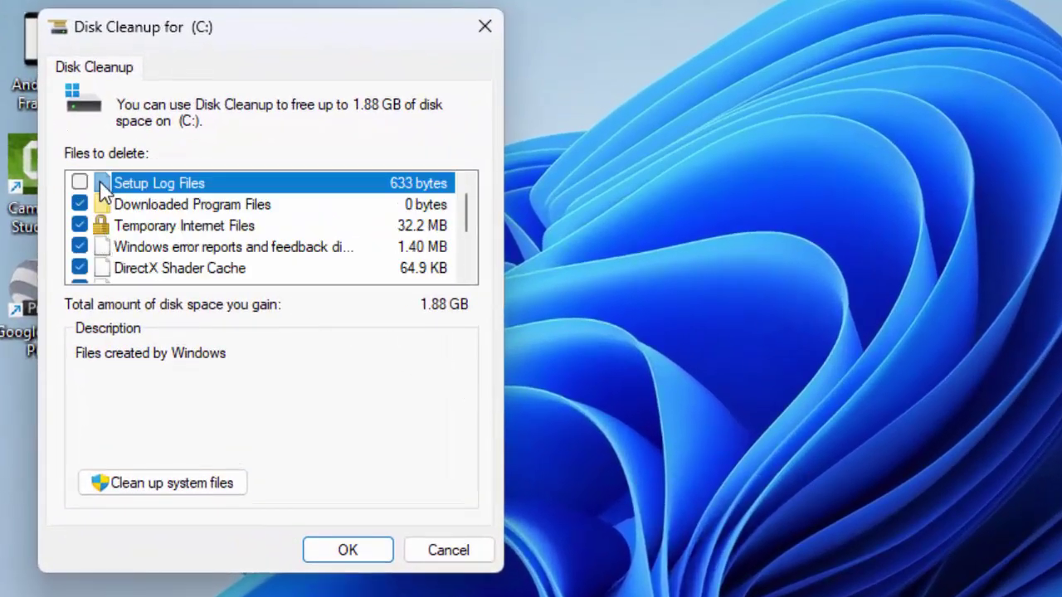
scroll(108, 215, "down", 3)
scroll(124, 274, "up", 3)
left_click(80, 183)
left_click(80, 183)
scroll(132, 247, "down", 3)
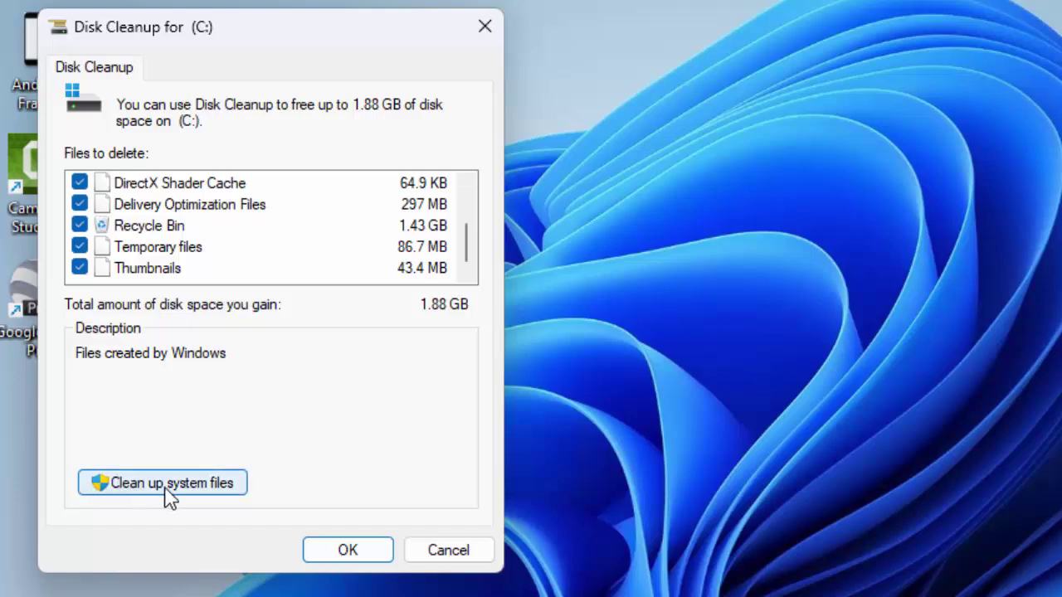
Rescan drive C: with system files included and permanently delete the files in the checked categories.
left_click(196, 495)
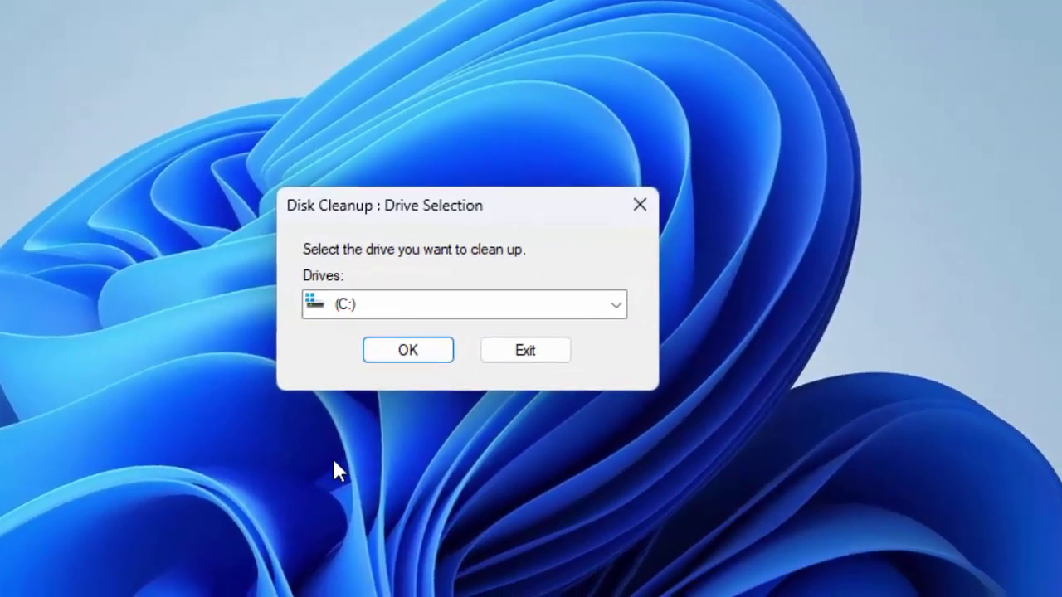
left_click(391, 362)
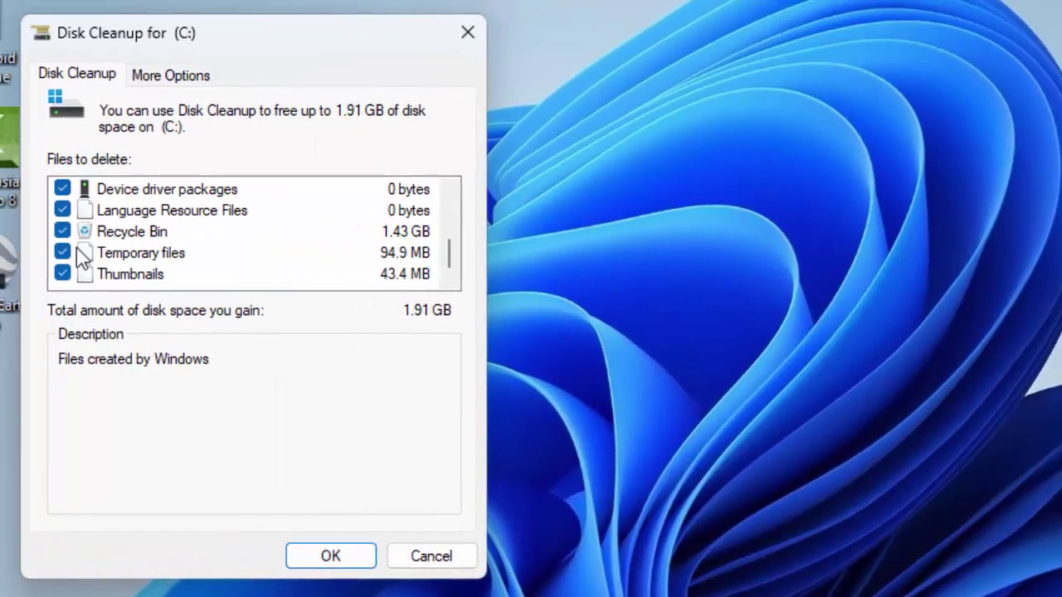
scroll(77, 253, "up", 3)
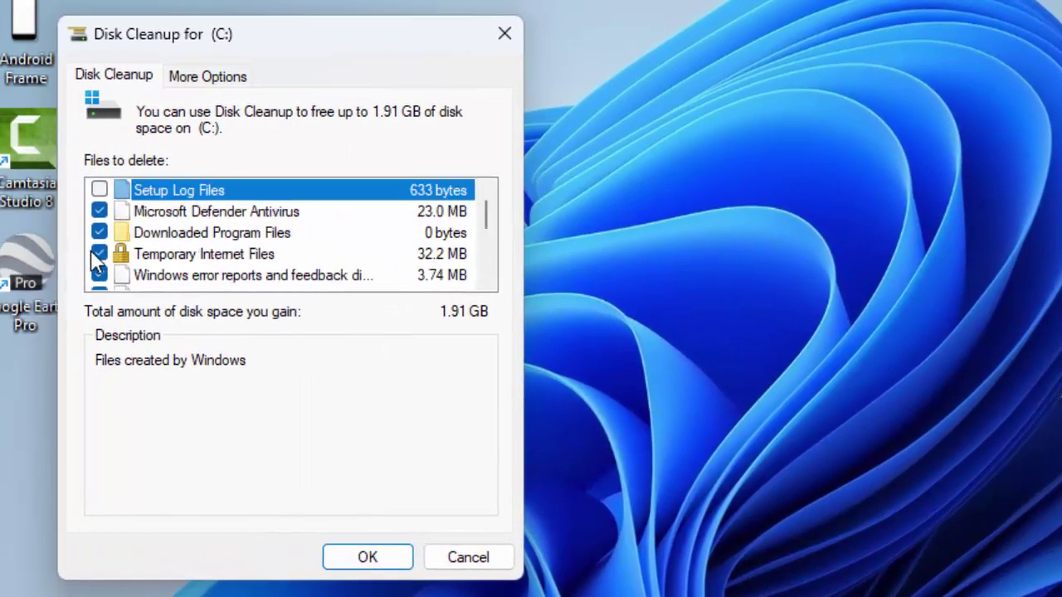
scroll(130, 248, "down", 3)
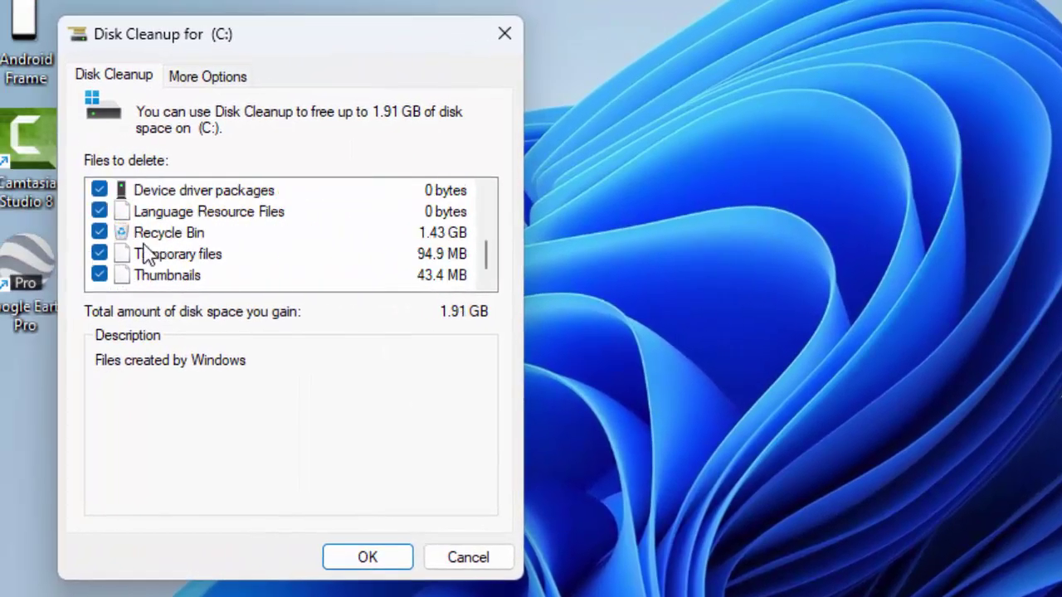
left_click(362, 555)
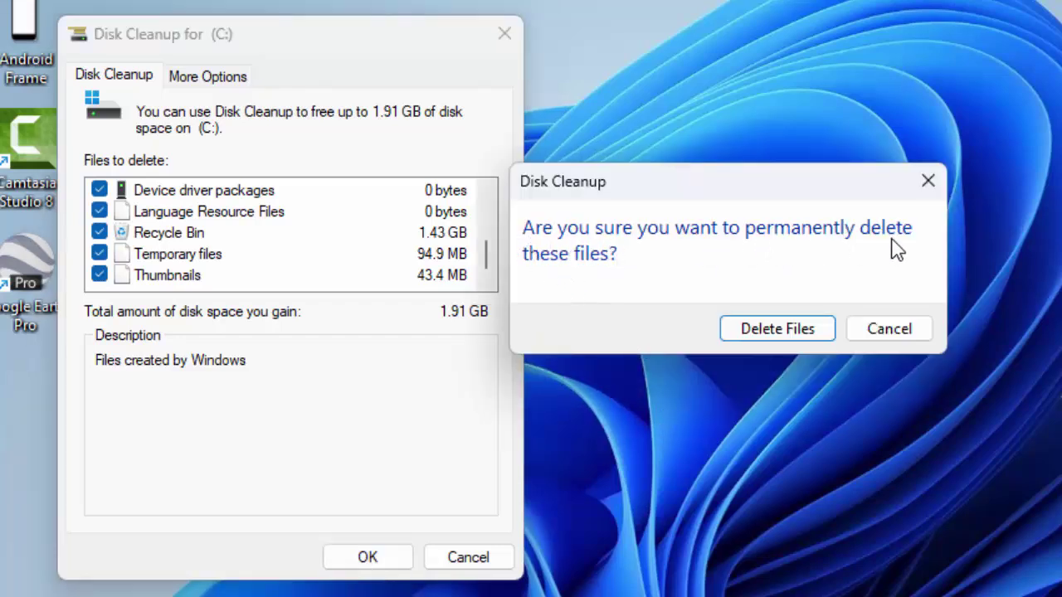
left_click(770, 330)
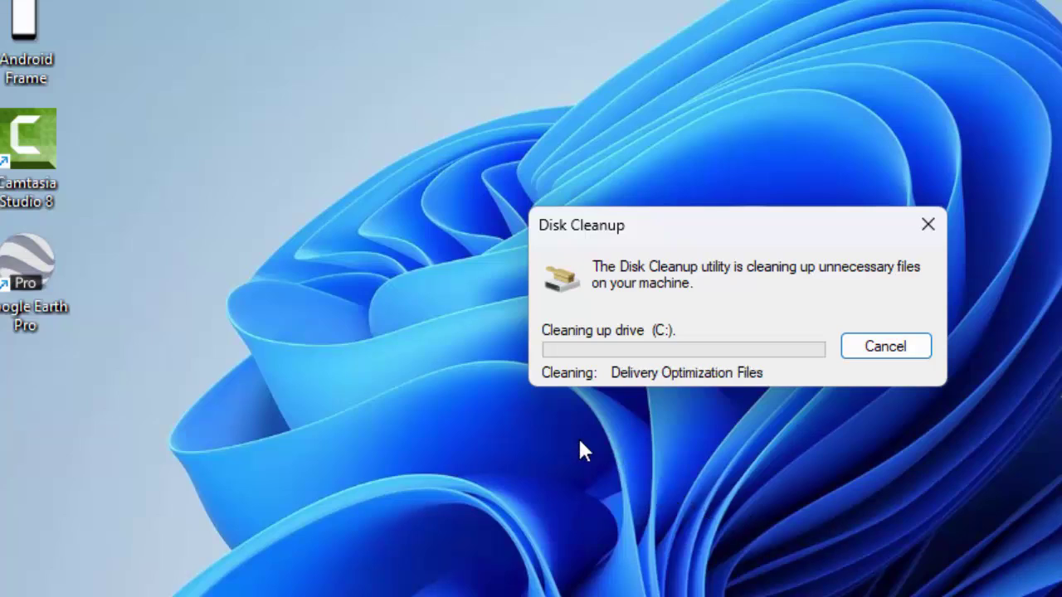
left_click(527, 451)
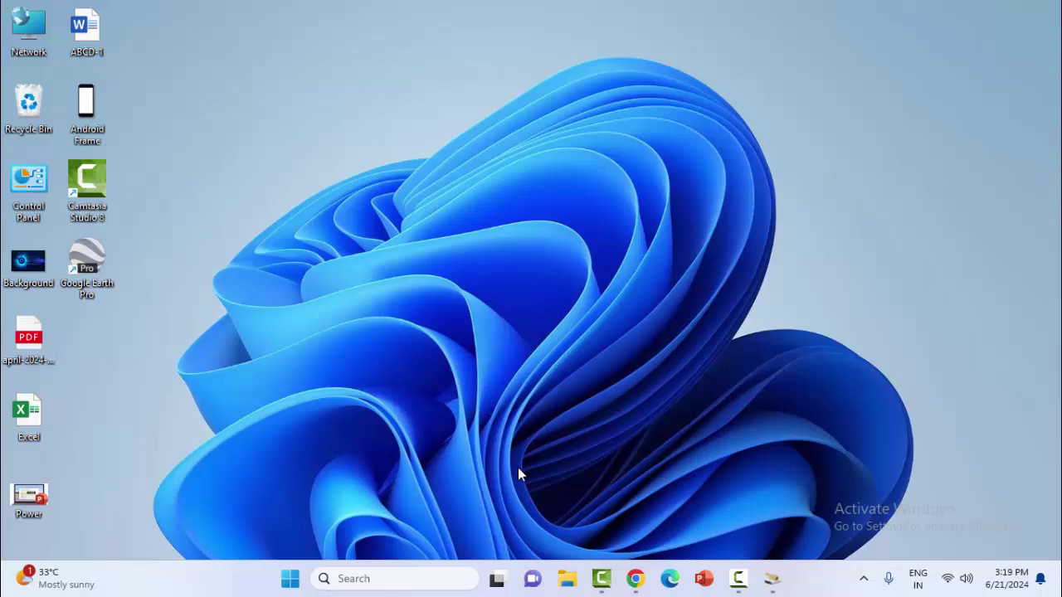
In the VPN settings under Network & internet, turn off Allow VPN over metered networks and toggle Allow VPN while roaming.
key("super")
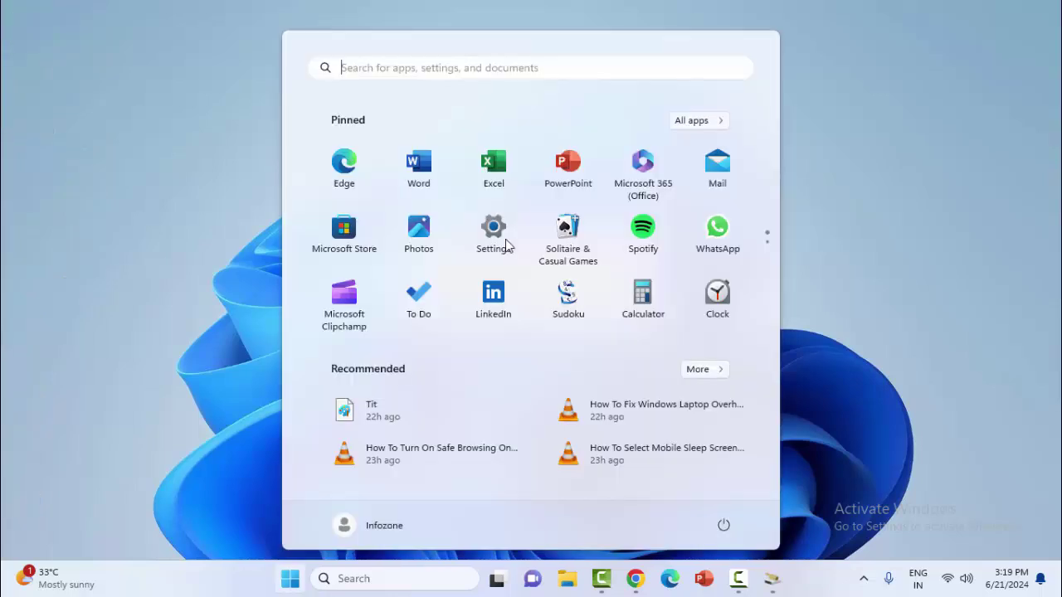
left_click(505, 238)
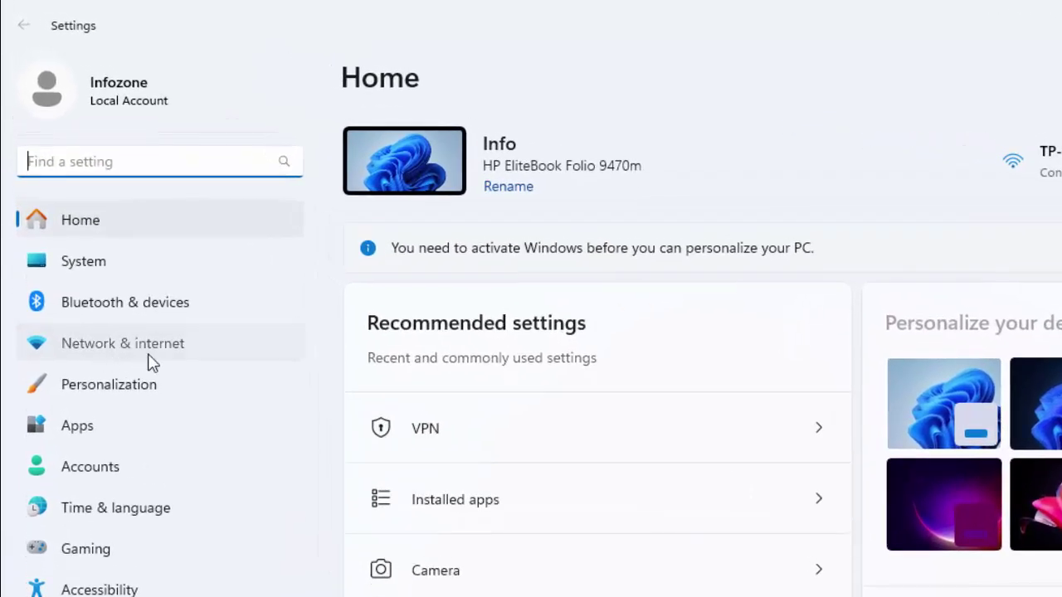
left_click(149, 362)
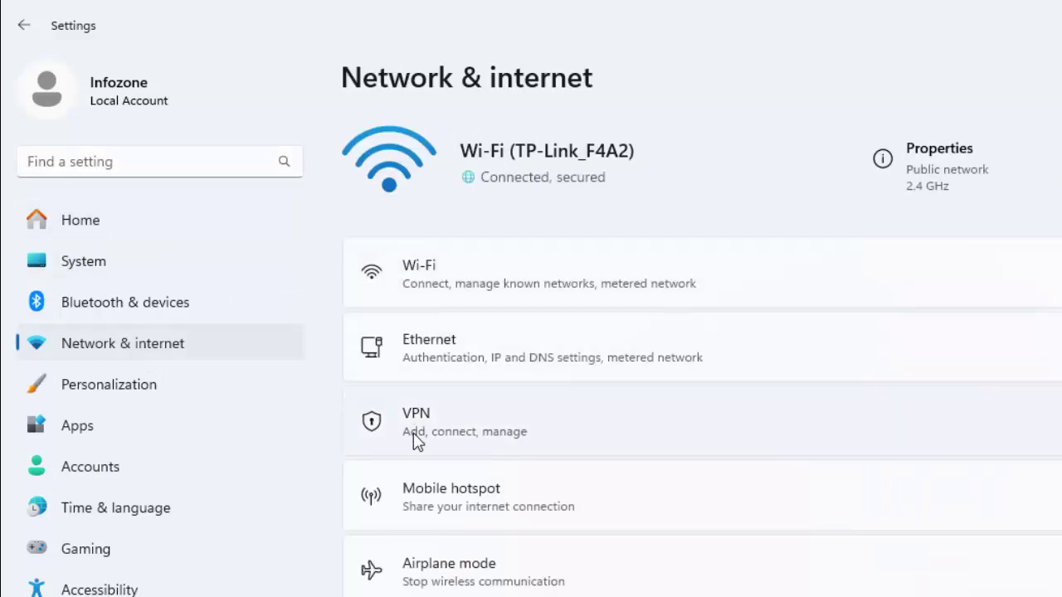
left_click(500, 437)
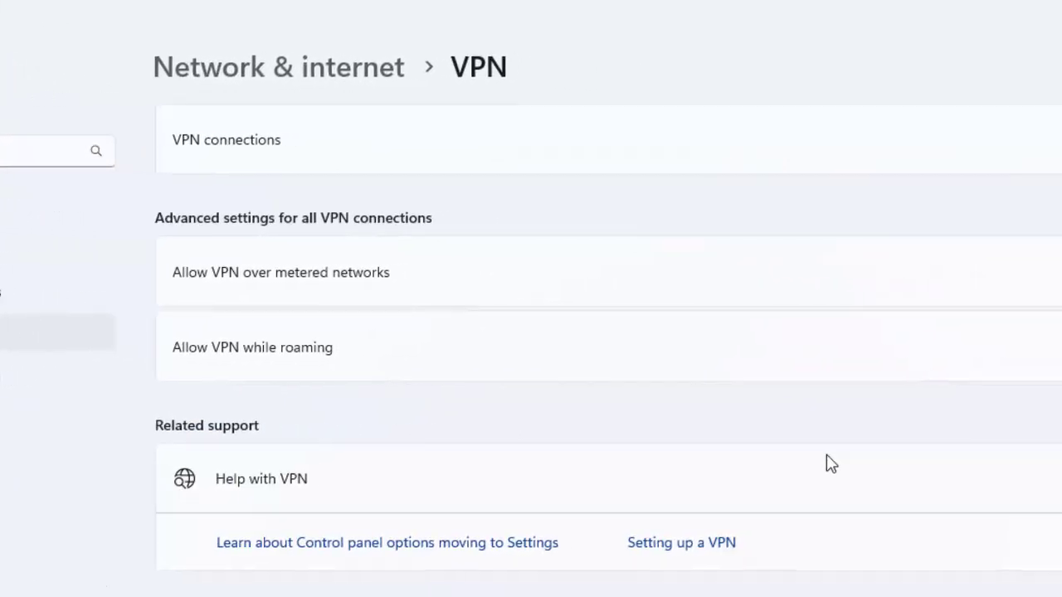
left_click(1015, 269)
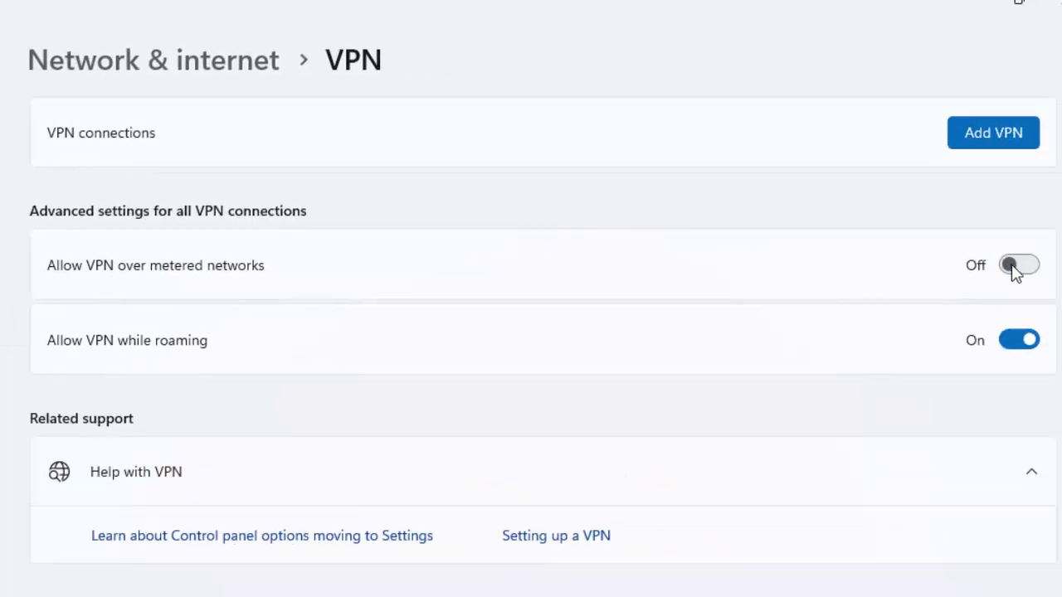
left_click(1008, 351)
left_click(1020, 343)
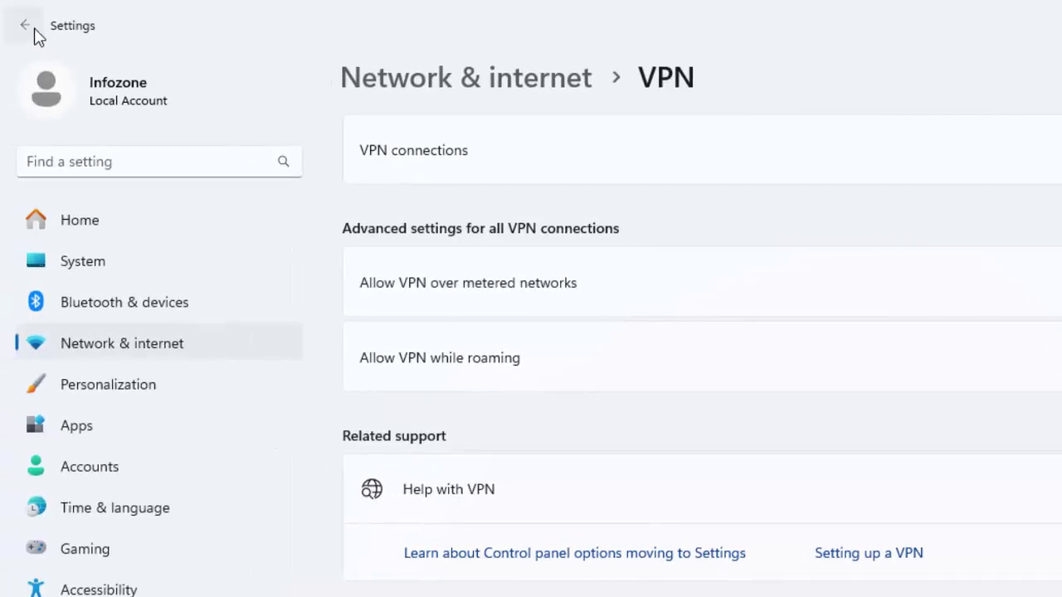
Return to the Network & internet settings and open the Proxy page.
left_click(32, 28)
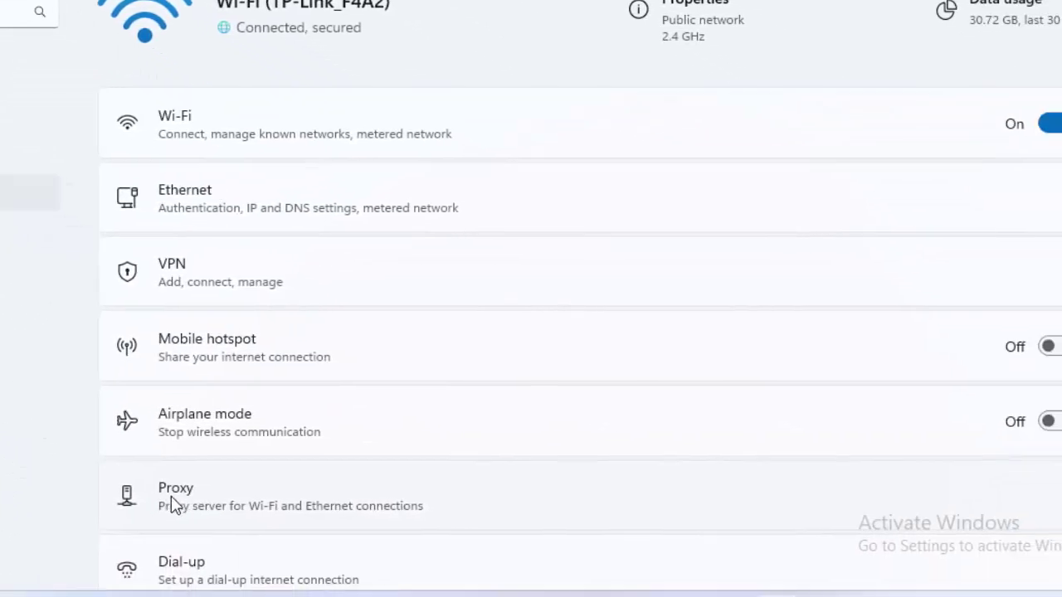
left_click(158, 498)
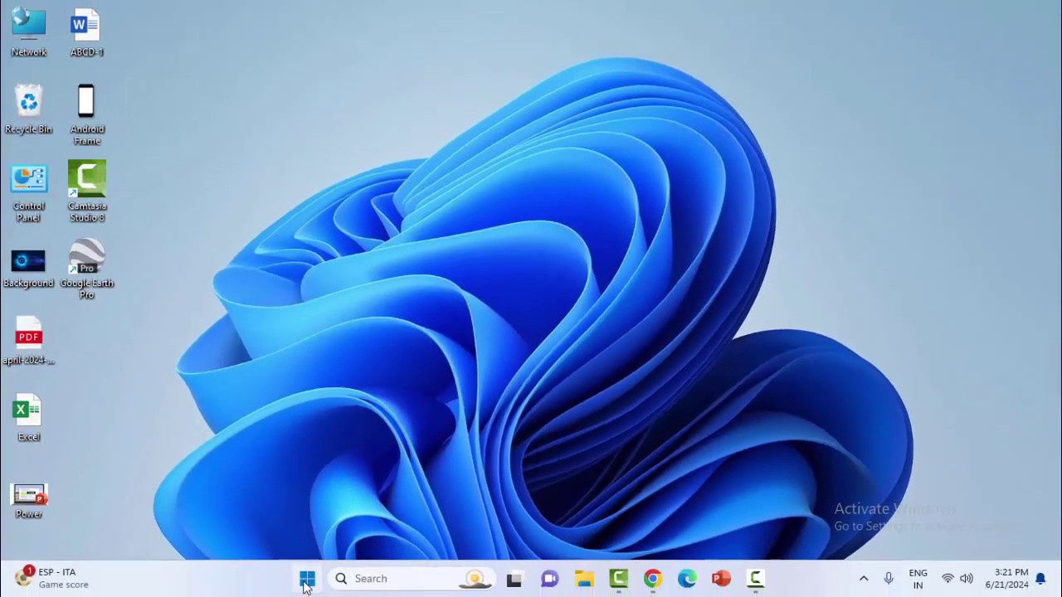
Search for "windows security", open the Windows Security app and go to Virus & threat protection.
left_click(306, 580)
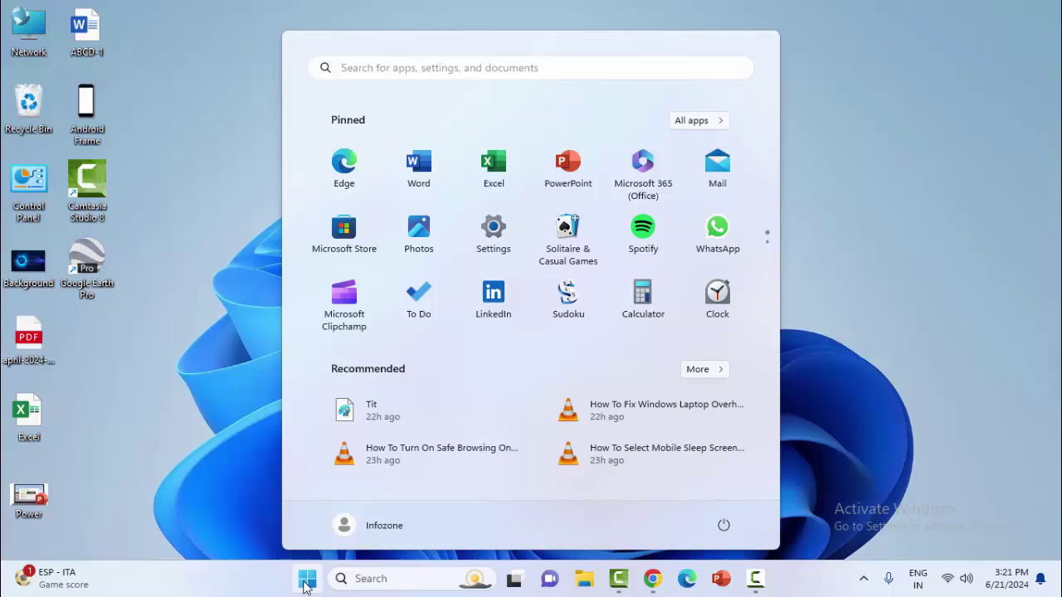
type("windows securi")
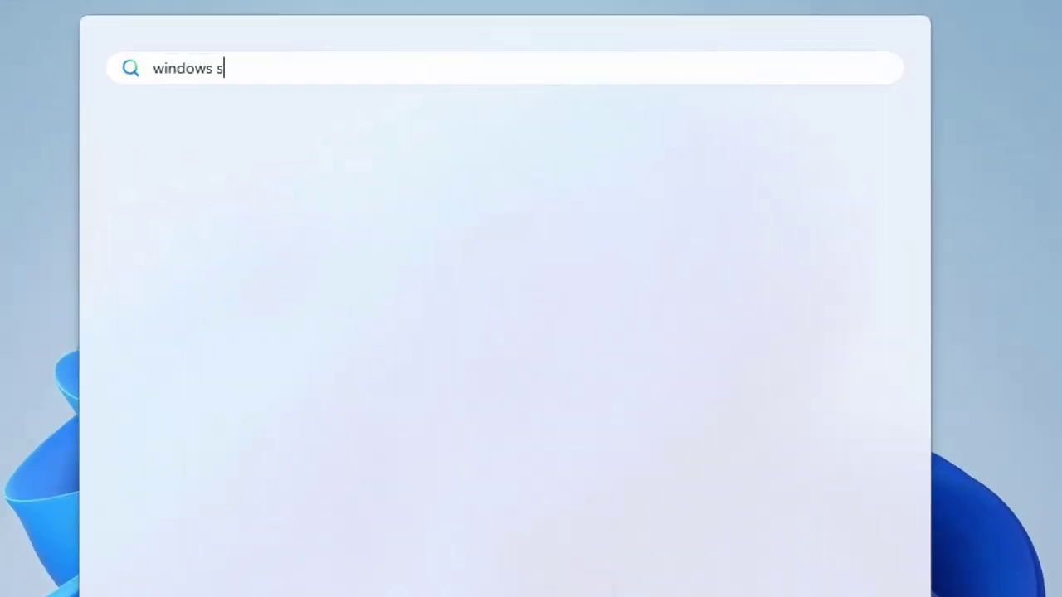
type("ty")
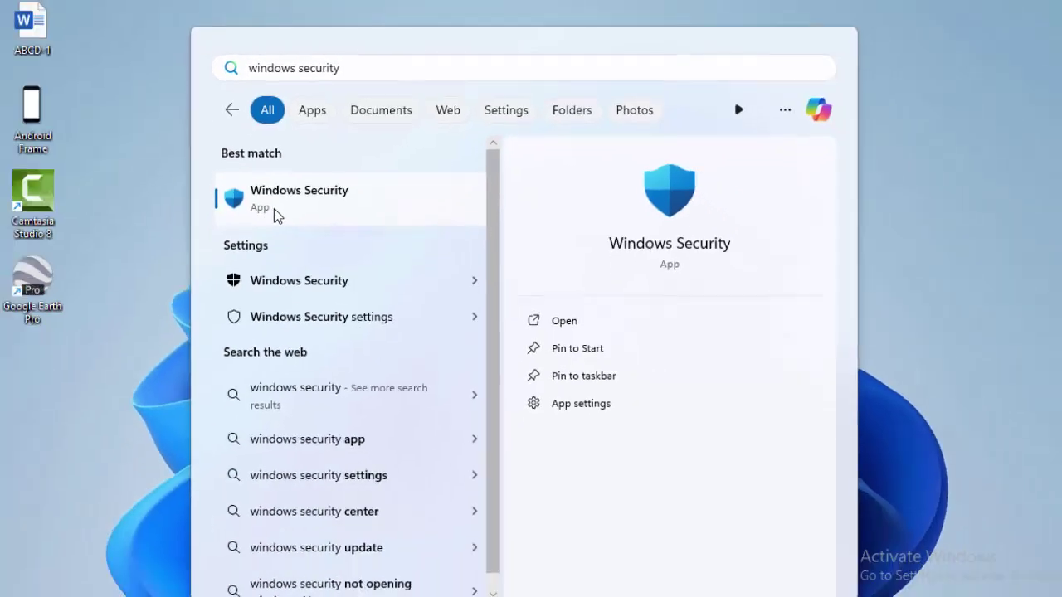
left_click(309, 214)
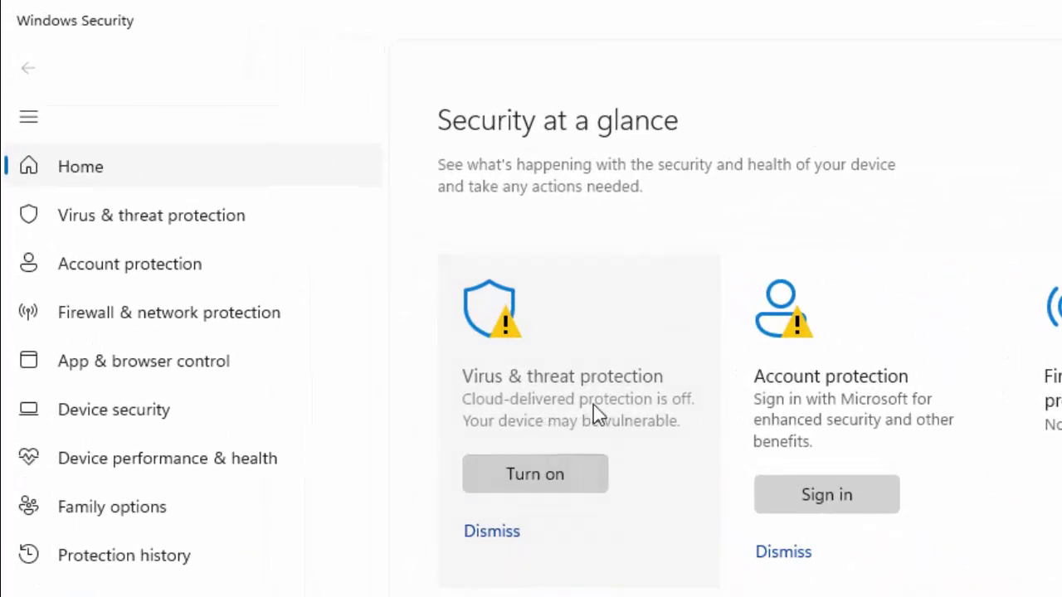
left_click(593, 404)
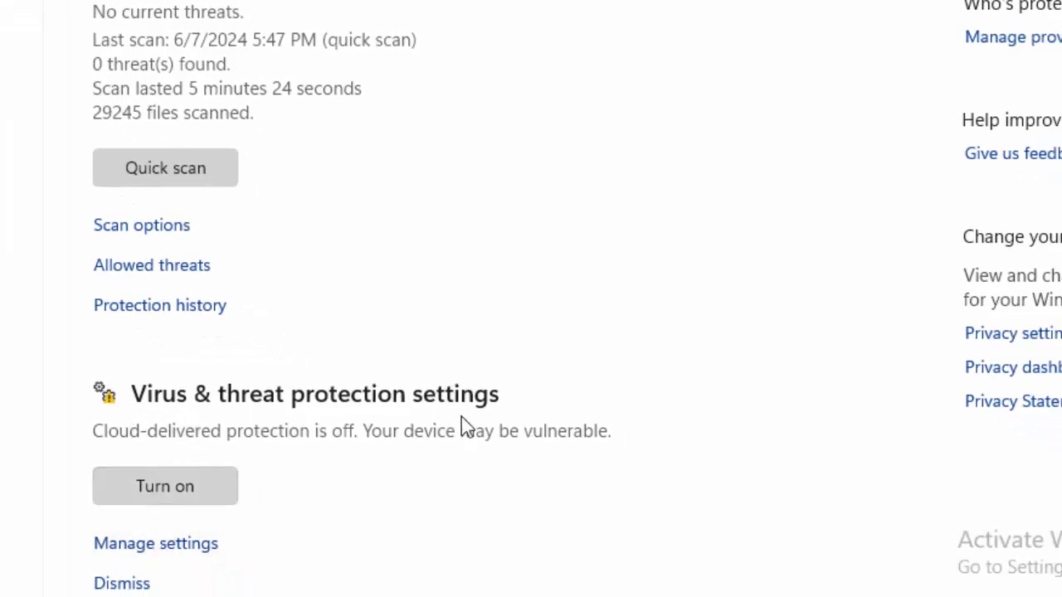
Open the management page for the virus & threat protection settings, toggle its protection switches and close Windows Security.
left_click(151, 545)
left_click(112, 133)
left_click(109, 344)
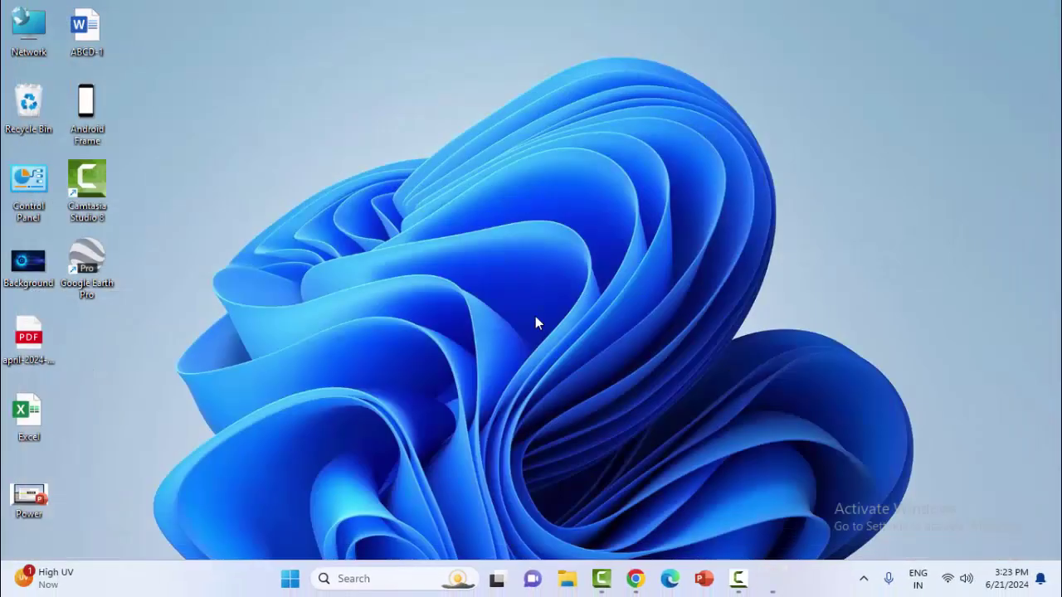
left_click(1043, 12)
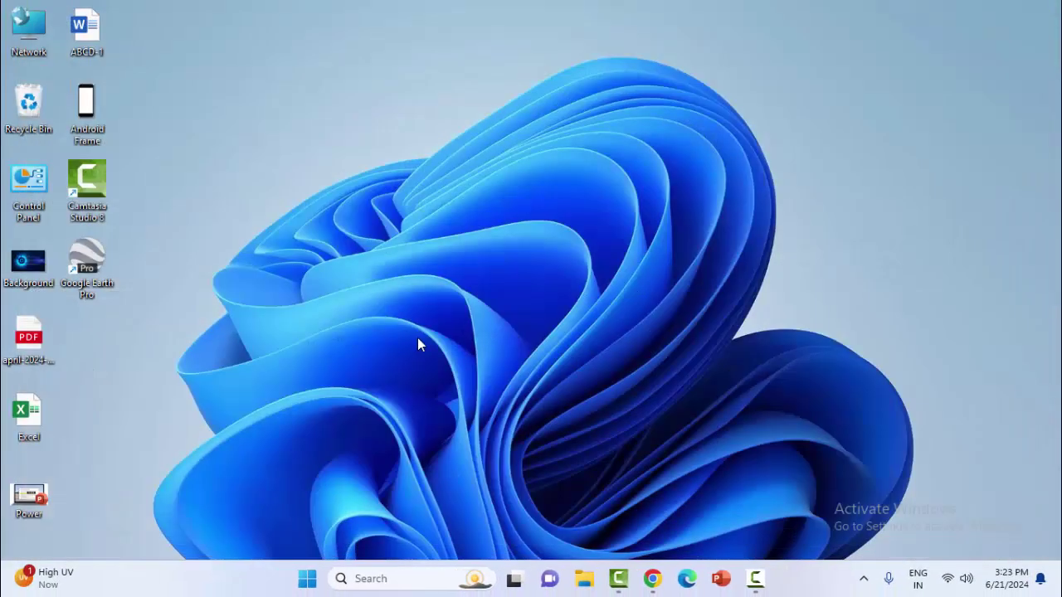